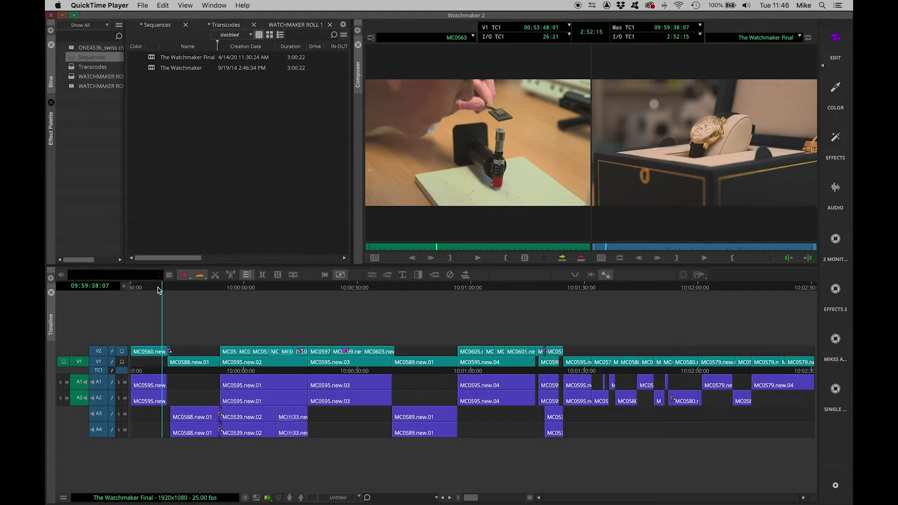
- Bring Avid Media Composer with The Watchmaker Final sequence to the front
click(726, 162)
- Export The Watchmaker Final from the record monitor and list the saved export presets
right_click(688, 142)
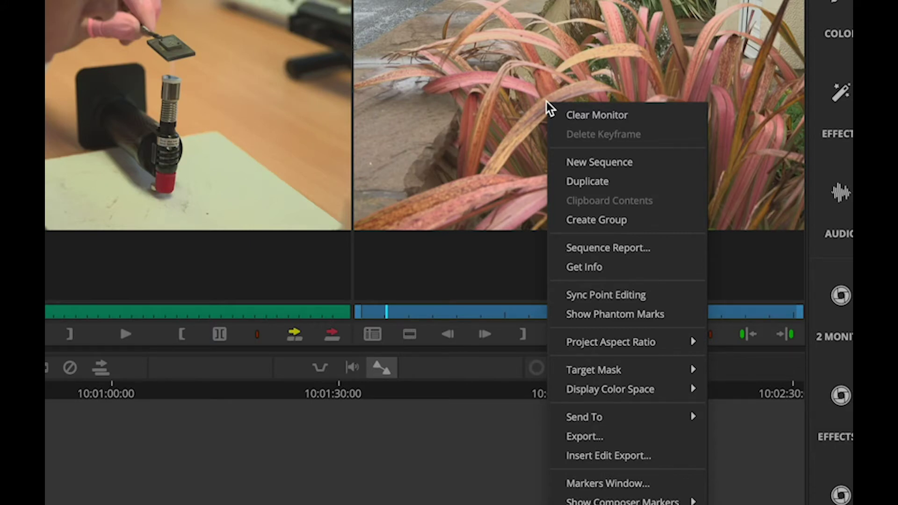
click(578, 436)
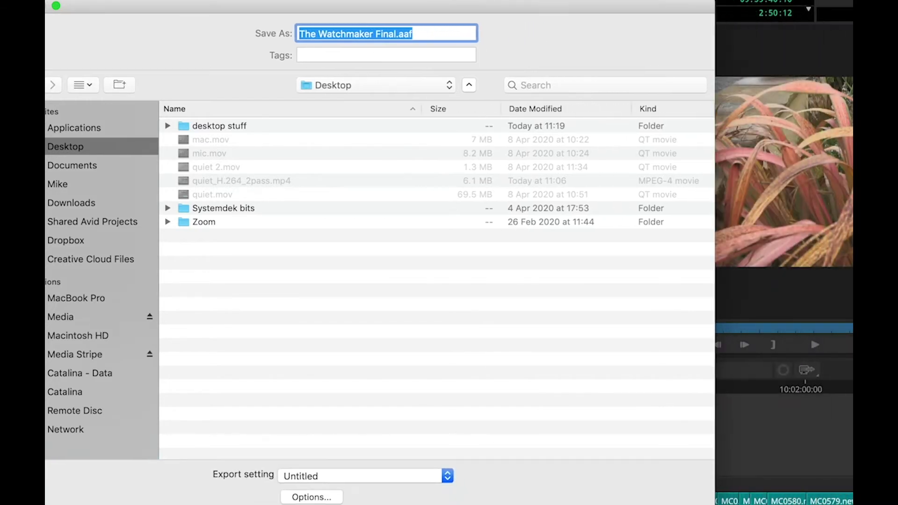
click(370, 476)
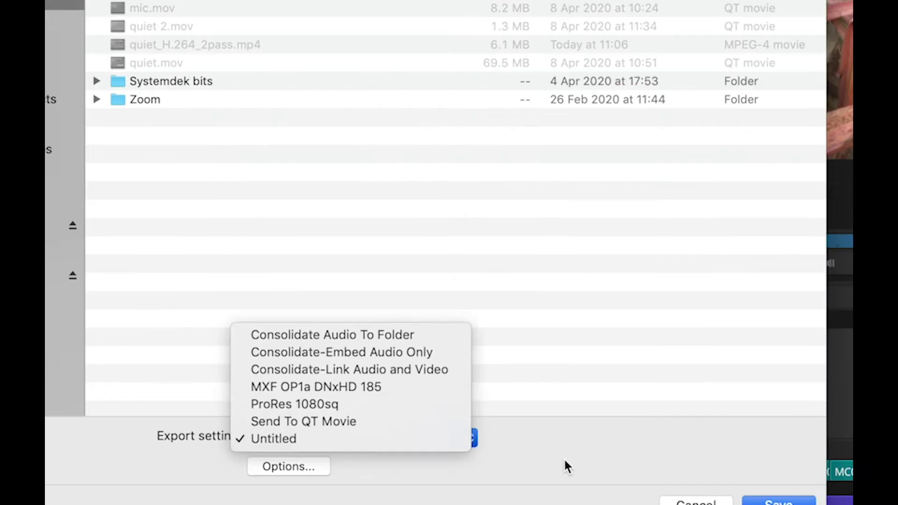
- Make the Untitled export setting a custom QuickTime Movie export
click(279, 500)
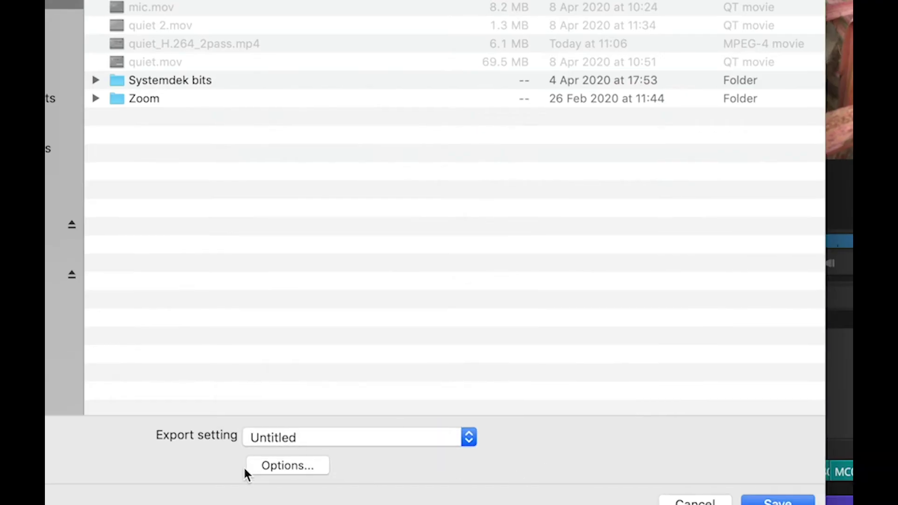
click(270, 465)
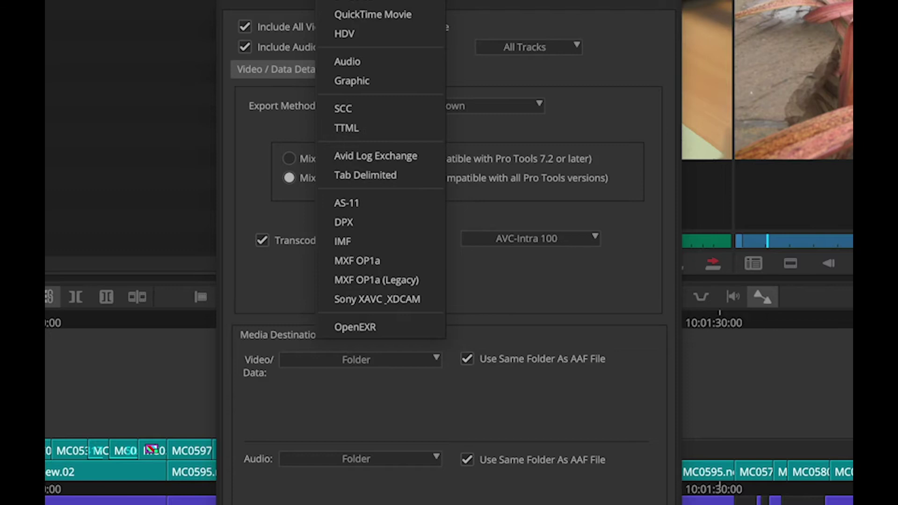
click(389, 17)
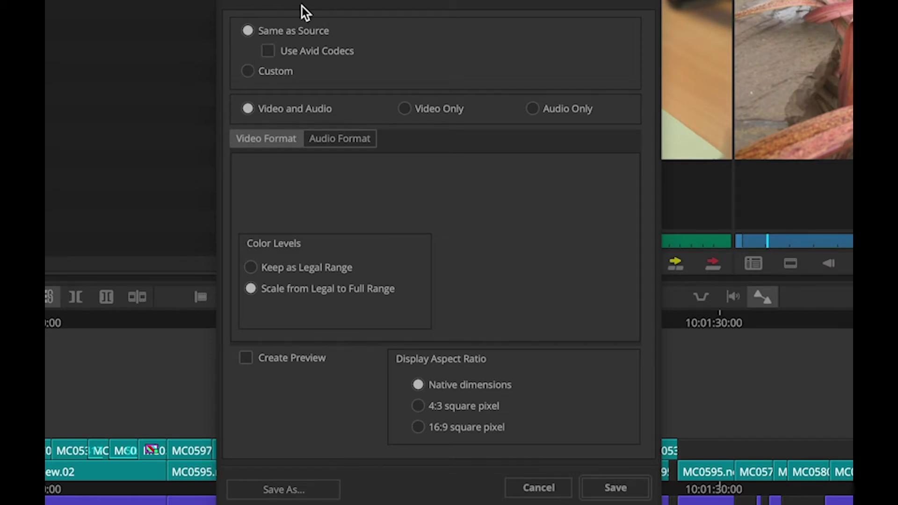
click(248, 71)
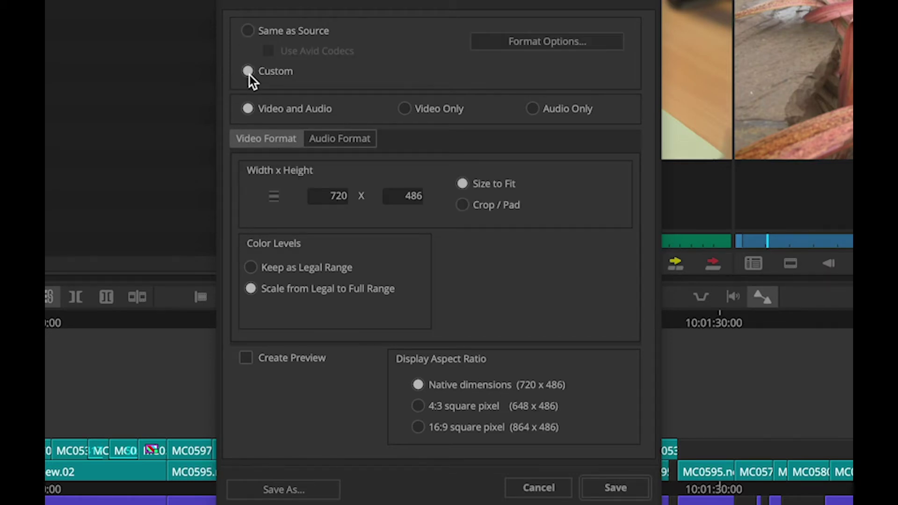
- Set the movie's video compression to H.264, restricted to 10000 kbits/sec
click(549, 43)
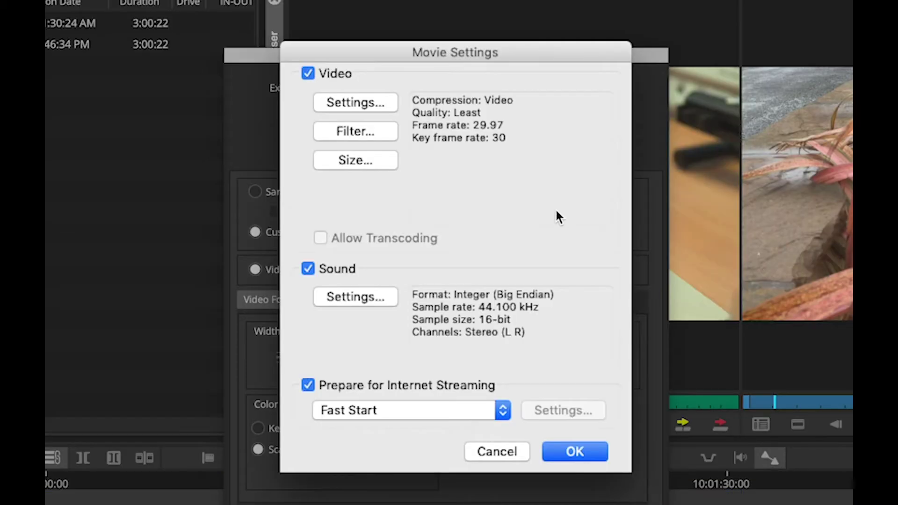
click(341, 101)
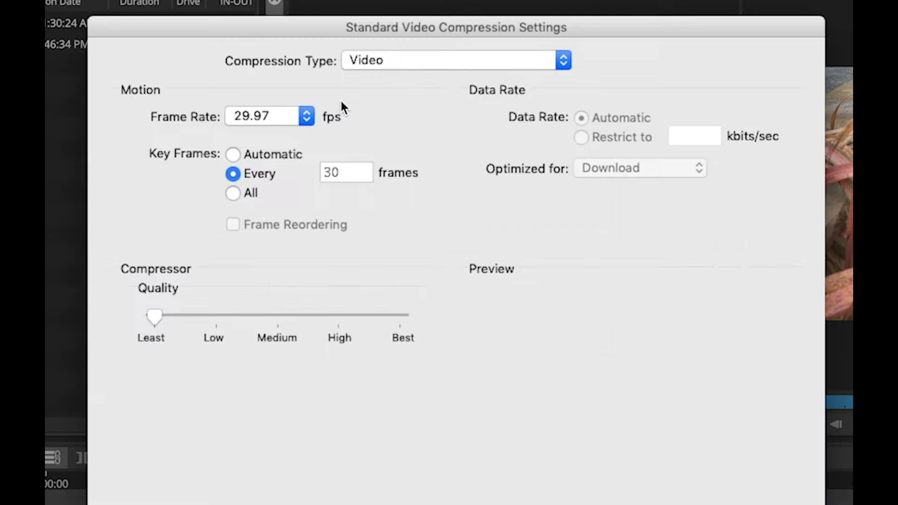
click(438, 61)
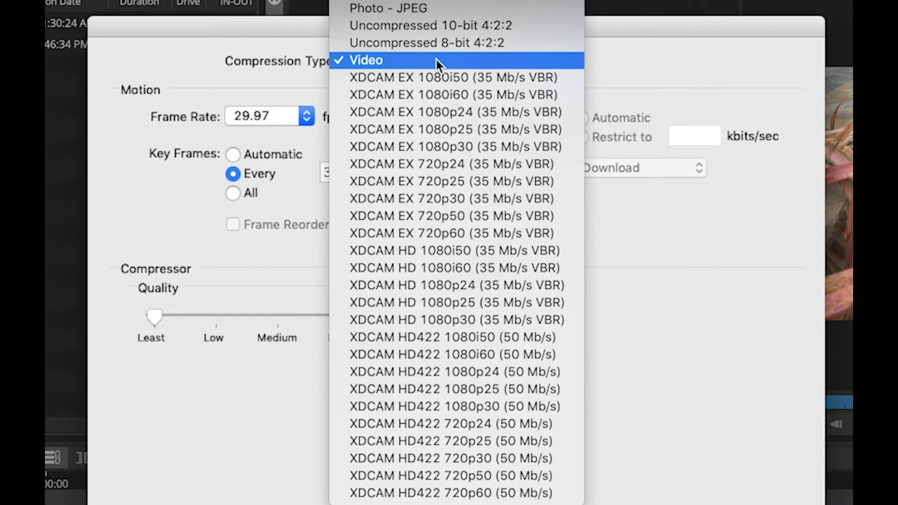
scroll(444, 187, up, 10)
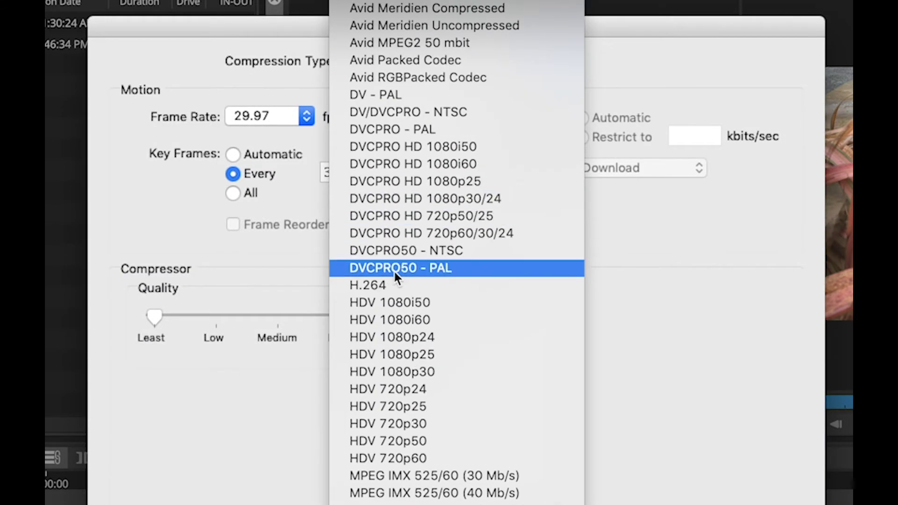
click(386, 286)
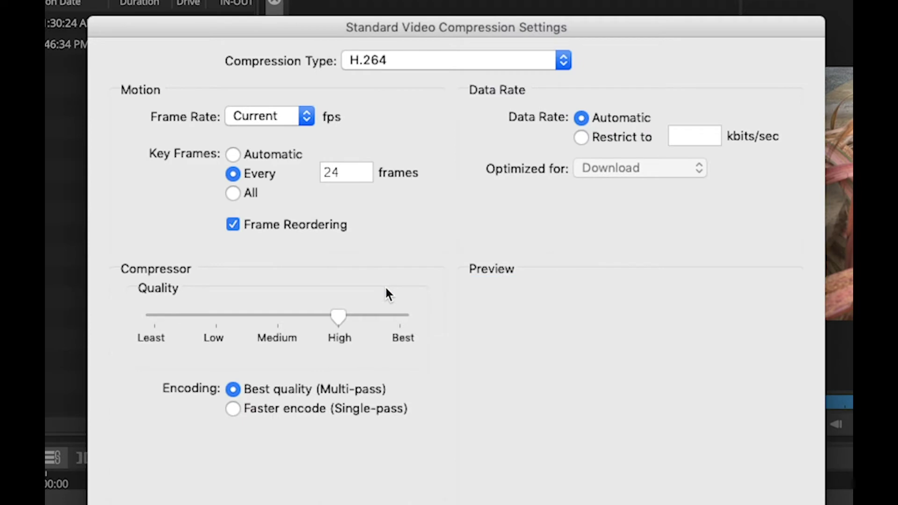
click(581, 137)
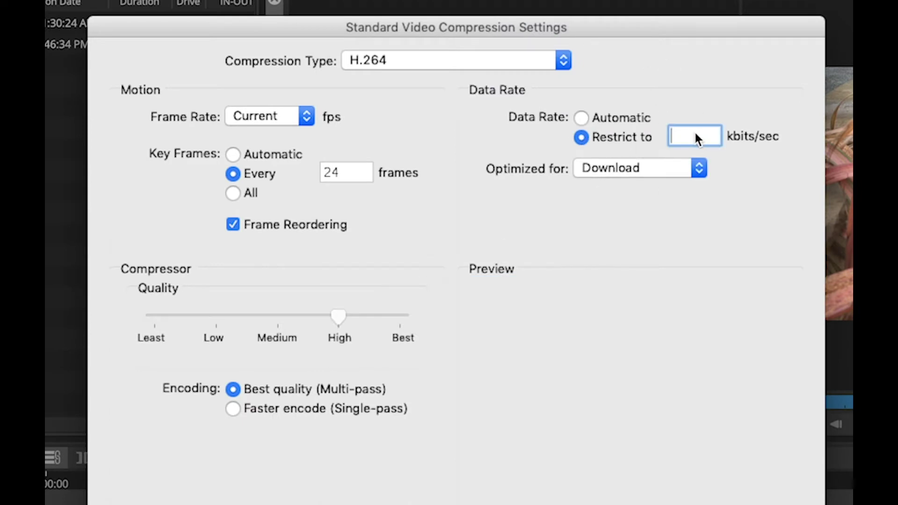
text(10000)
key(Return)
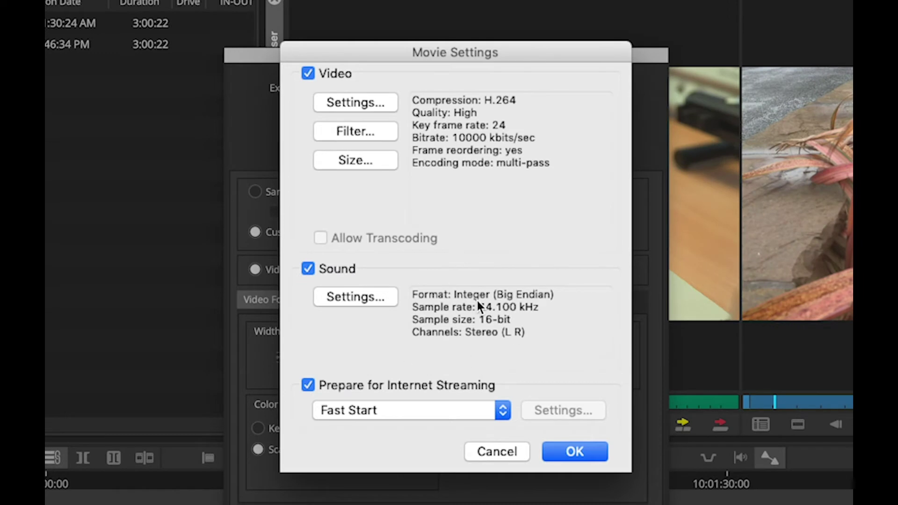
- Set the movie's sound format to AAC with a 256 kbps target bit rate
click(347, 298)
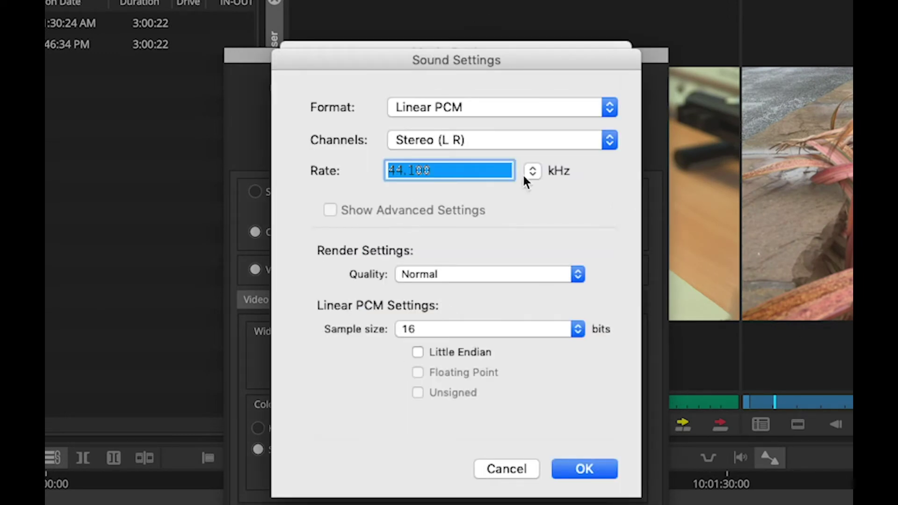
click(503, 109)
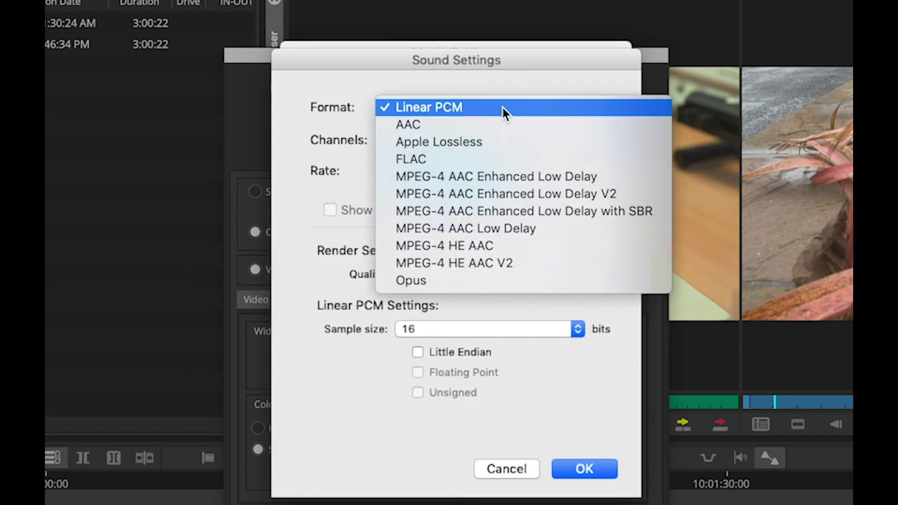
click(474, 124)
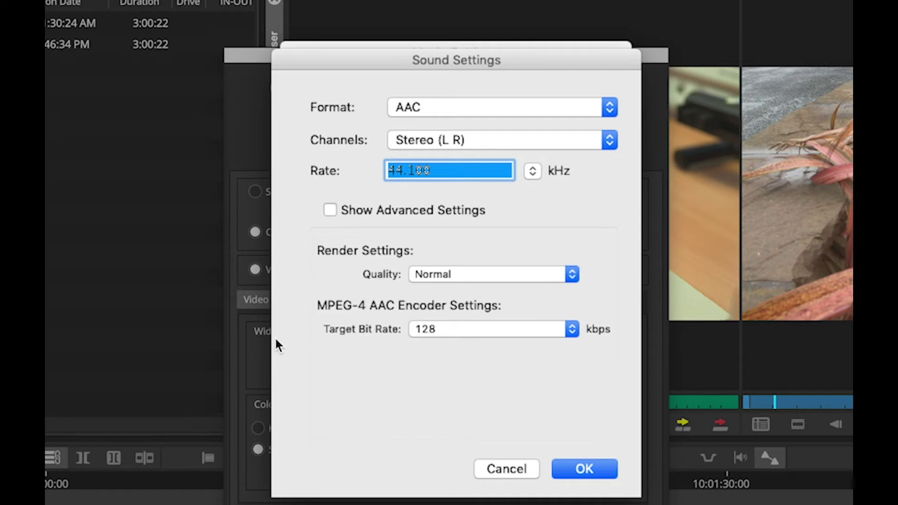
click(498, 329)
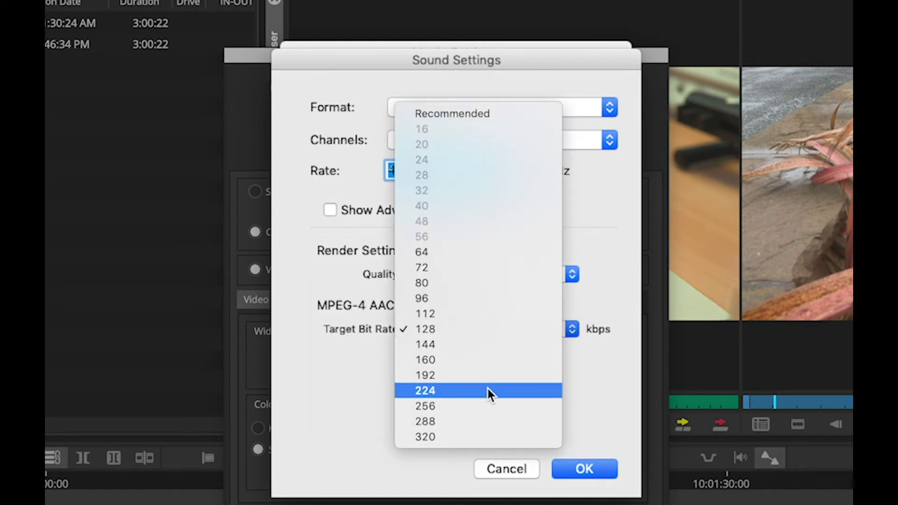
click(484, 406)
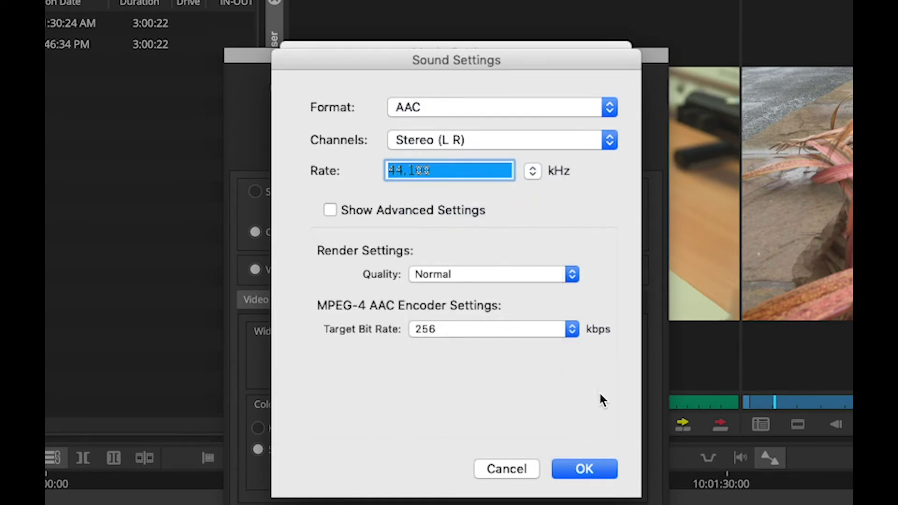
click(582, 468)
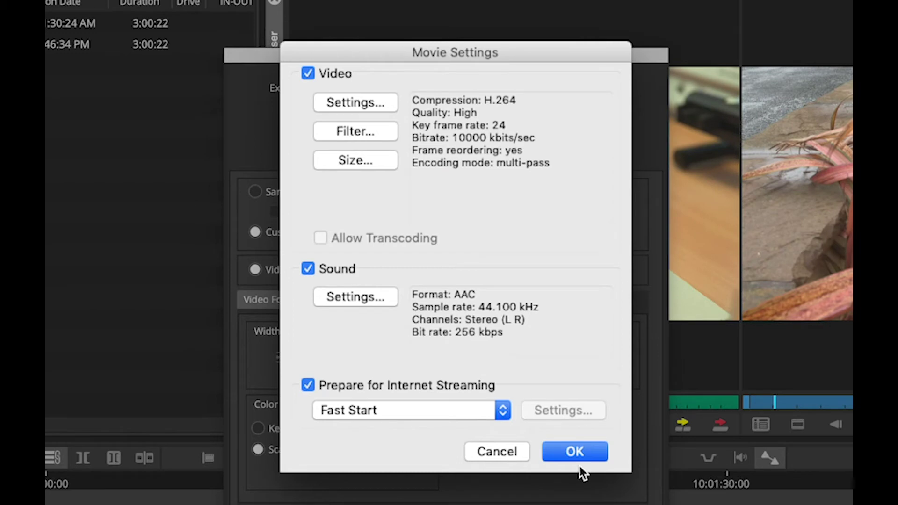
- Size the QuickTime export to 1920 x 1080 and start saving it as a new preset
click(568, 454)
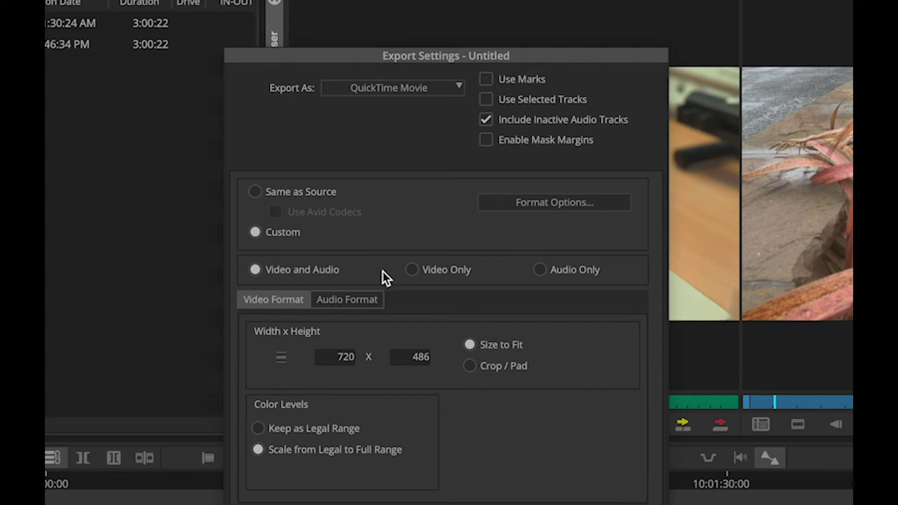
click(281, 356)
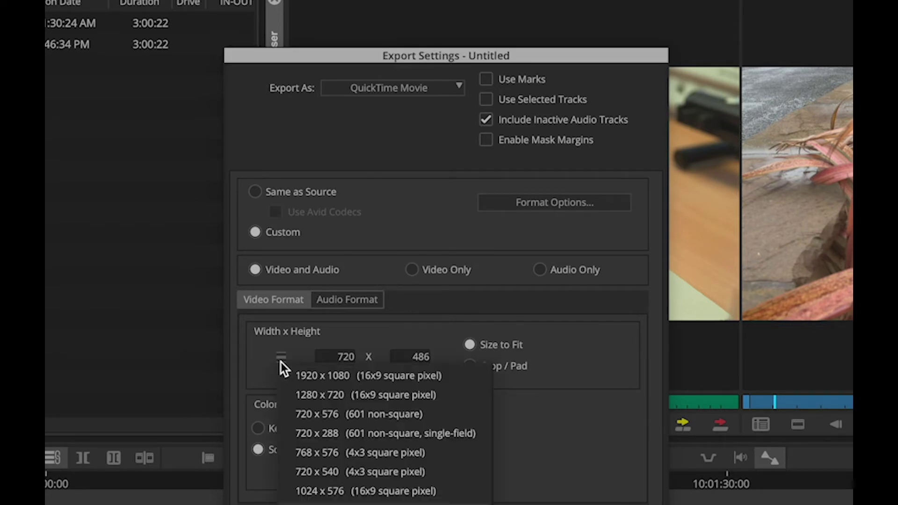
click(296, 370)
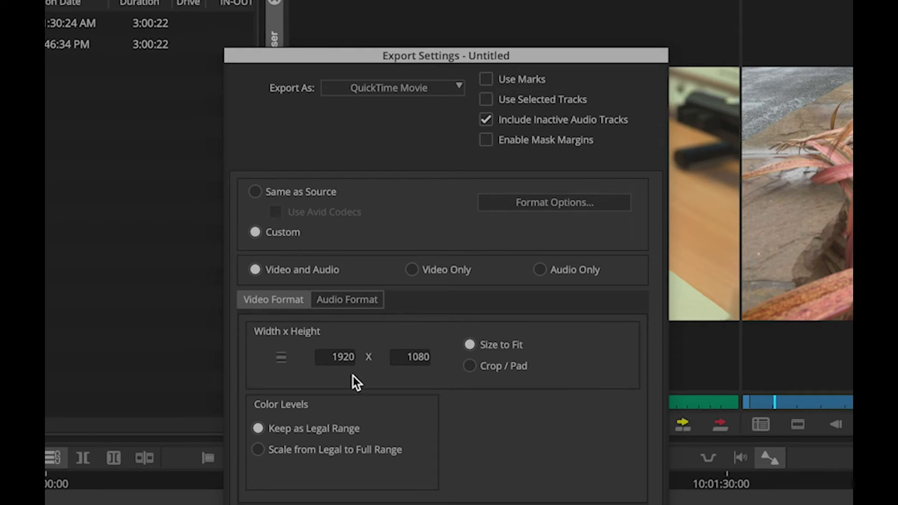
click(341, 305)
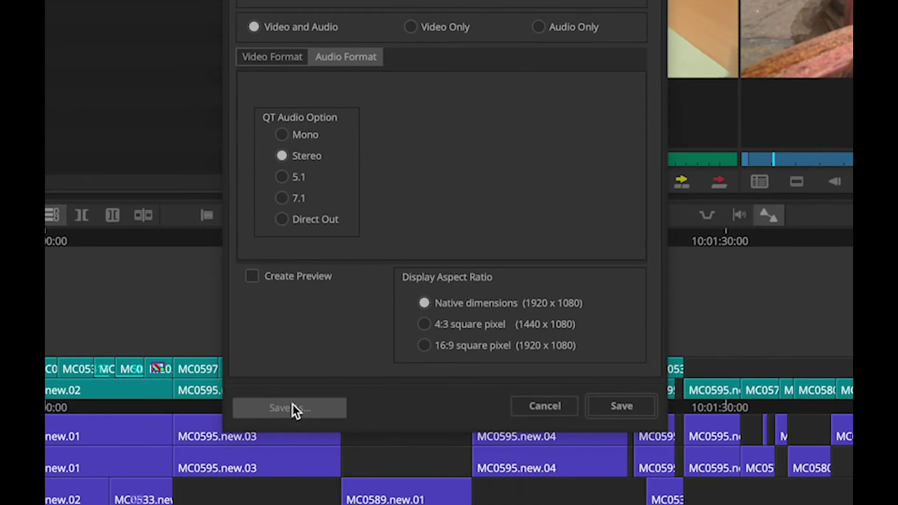
click(294, 414)
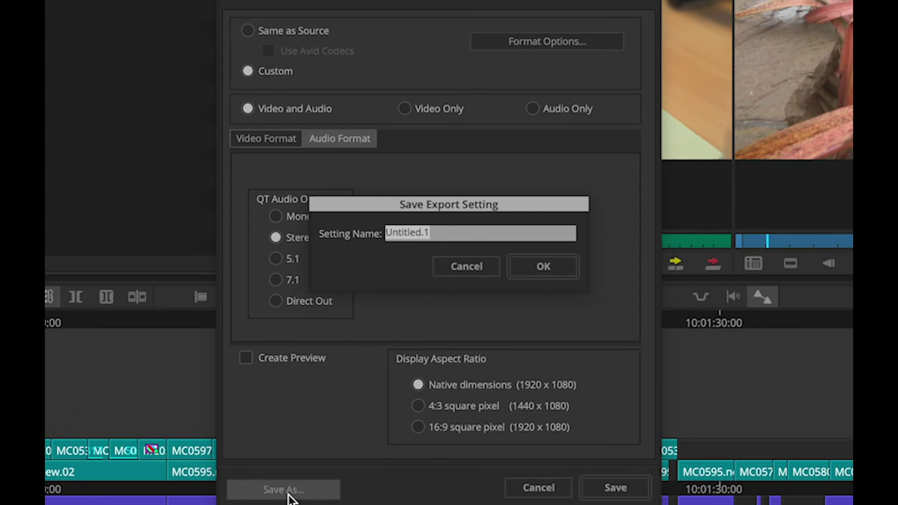
- Name the new export setting 'H264 QT 10Mb/s' and save it
text(H)
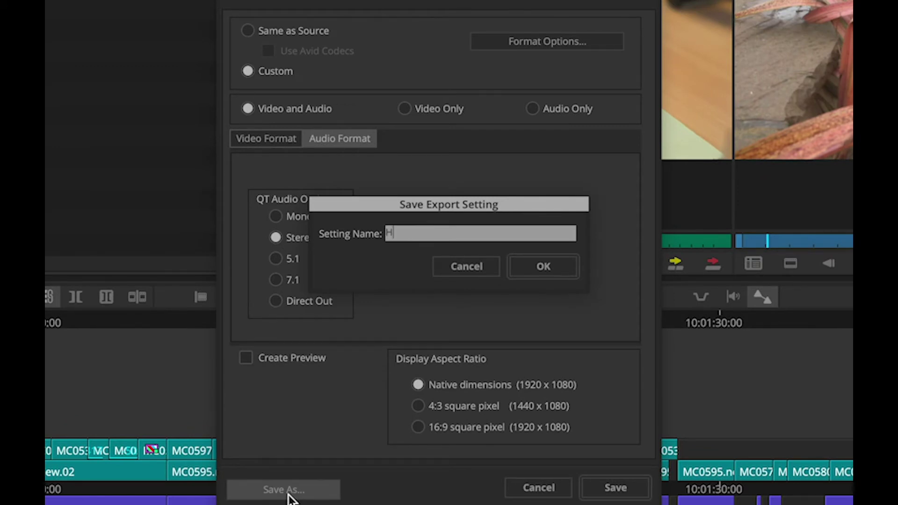
text(264 QT 10Mb/s)
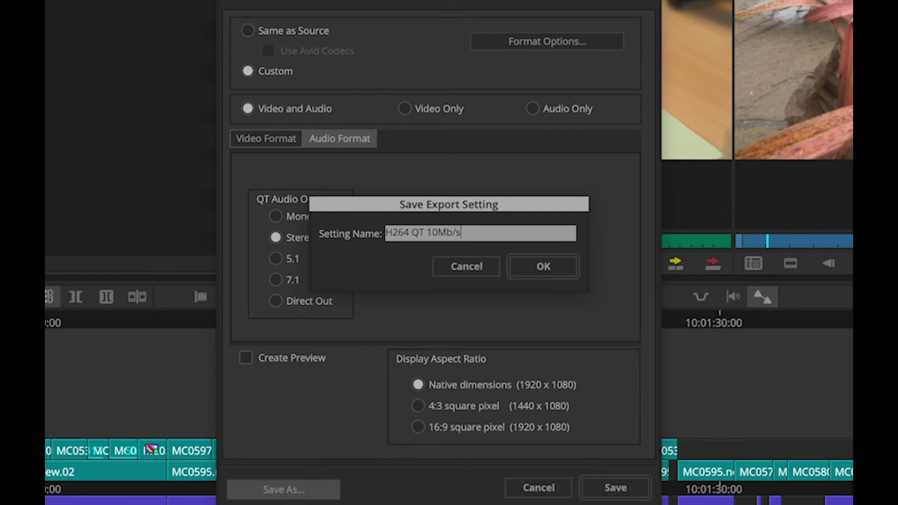
click(533, 268)
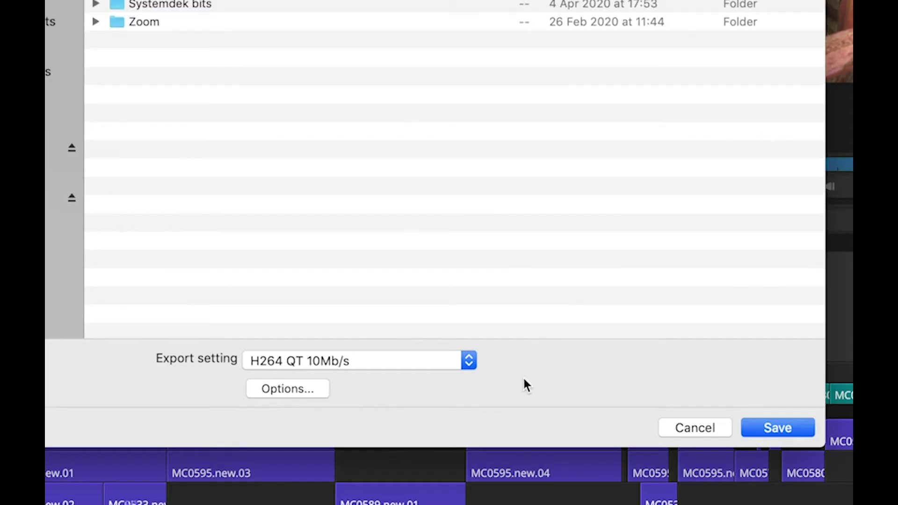
- List the saved export presets, such as MXF OP1a DNxHD 185 and ProRes 1080sq
click(369, 361)
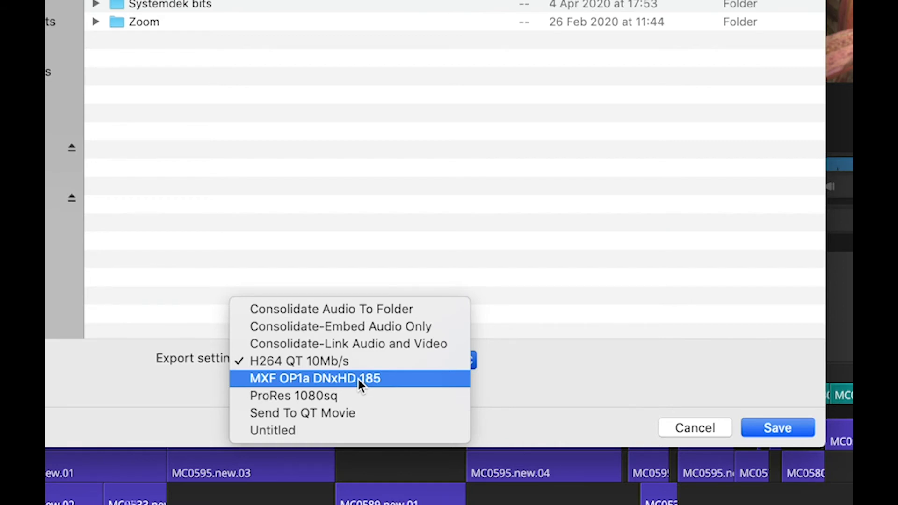
- Switch the export setting to MXF OP1a DNxHD 185 and review its options unchanged
click(330, 379)
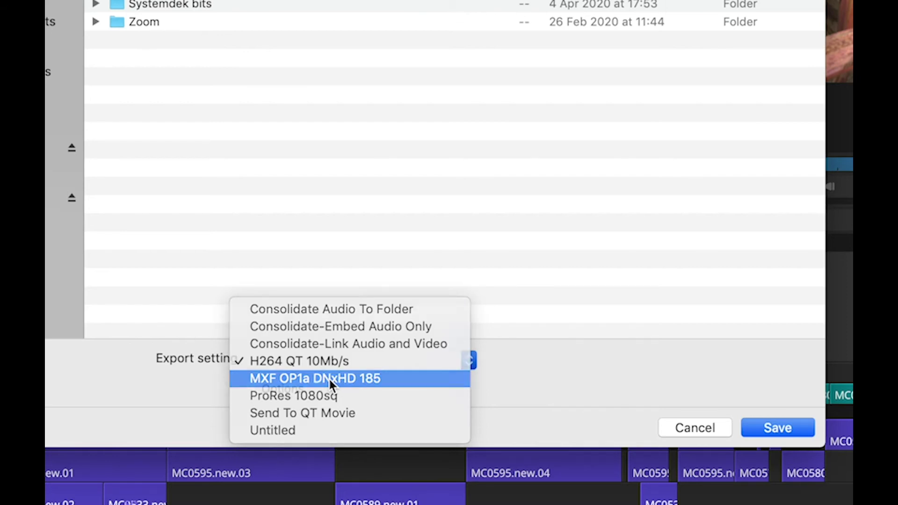
click(272, 390)
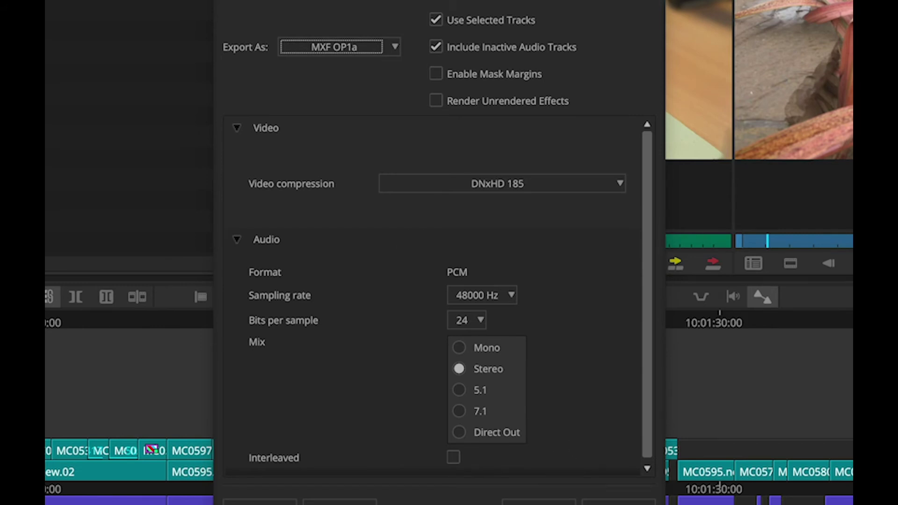
click(538, 503)
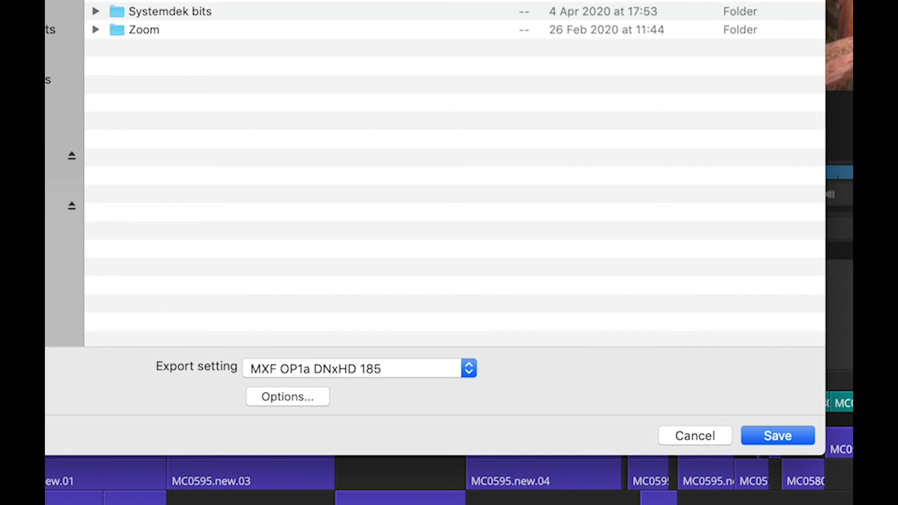
- Cancel the file export, return to the sequence start, and show the Send To destinations
click(695, 436)
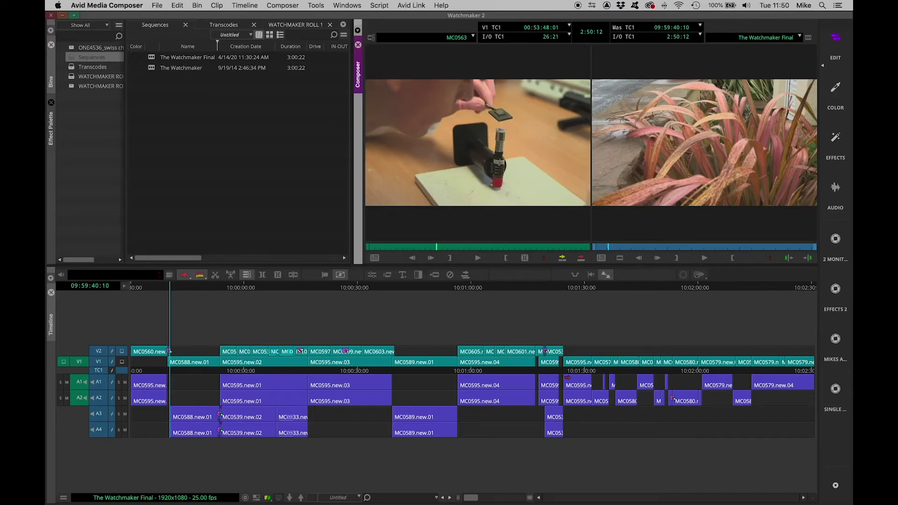
click(640, 247)
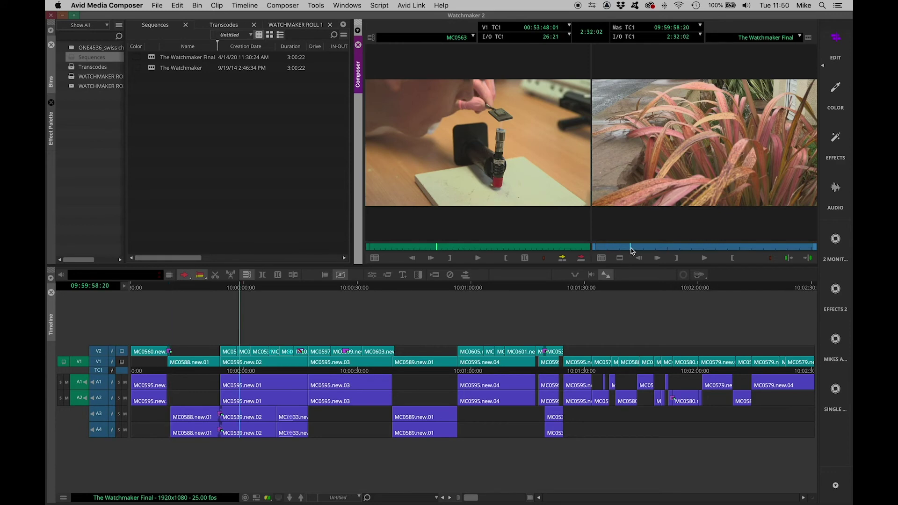
drag(640, 247, 631, 247)
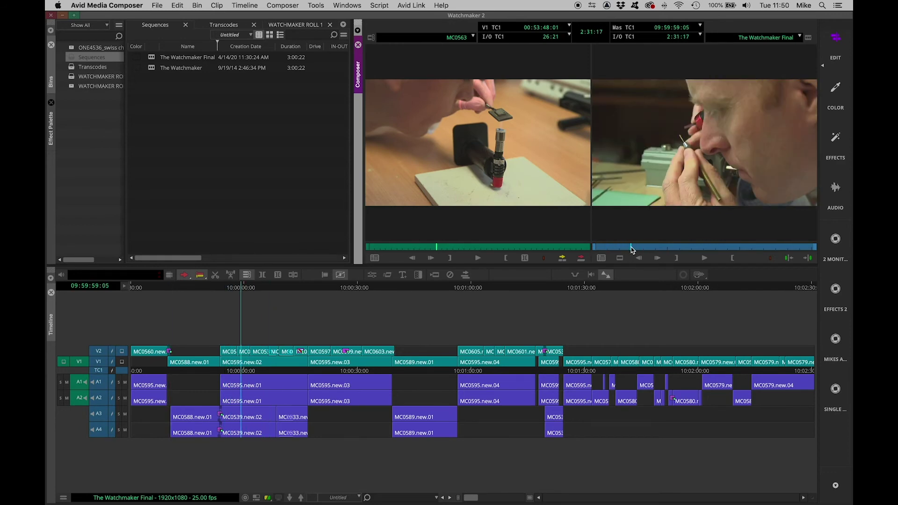
right_click(640, 145)
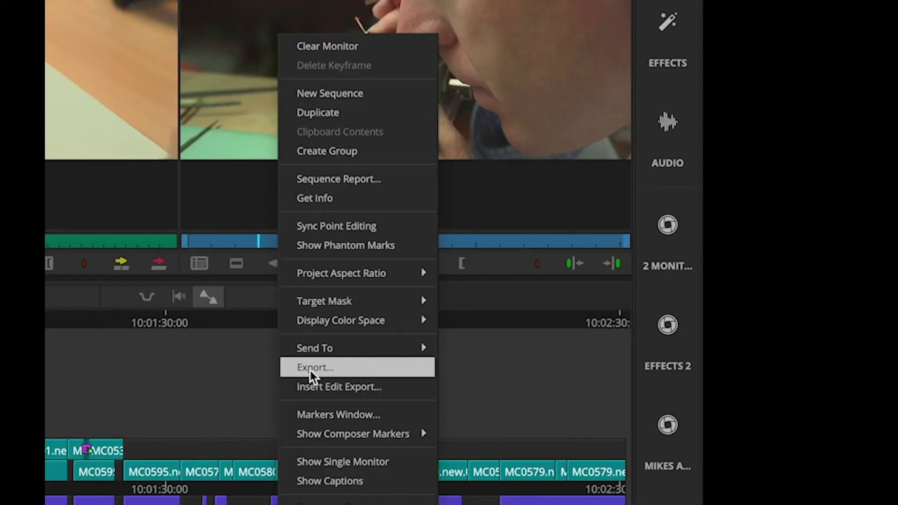
mouse_move(312, 353)
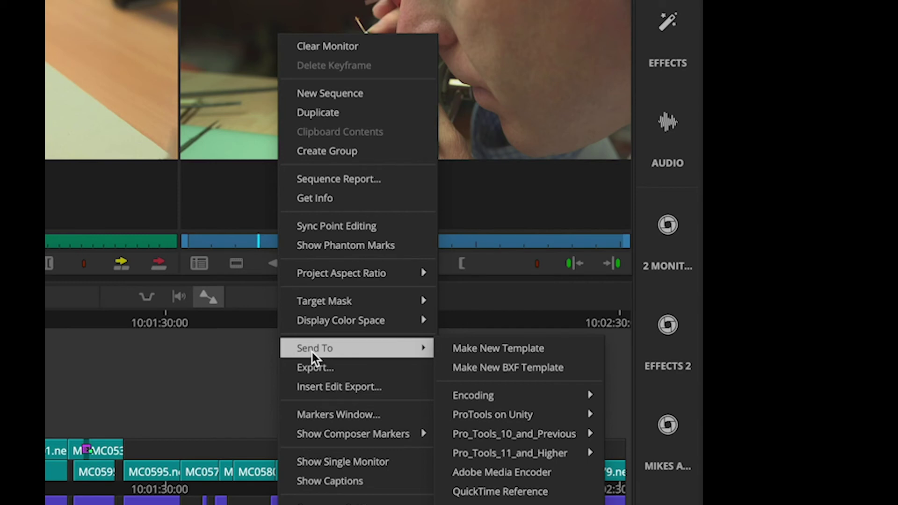
- Send The Watchmaker Final to Adobe Media Encoder as MXF OP1a DNxHD 185
click(459, 476)
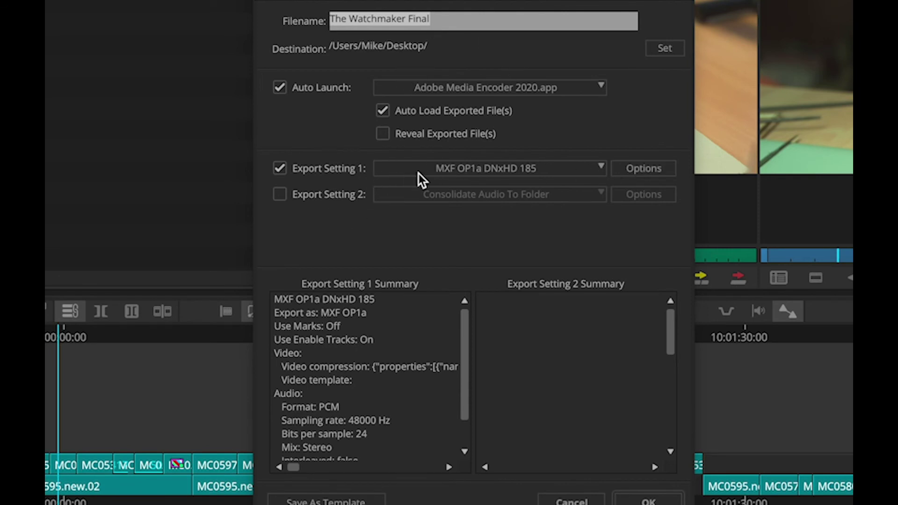
click(552, 168)
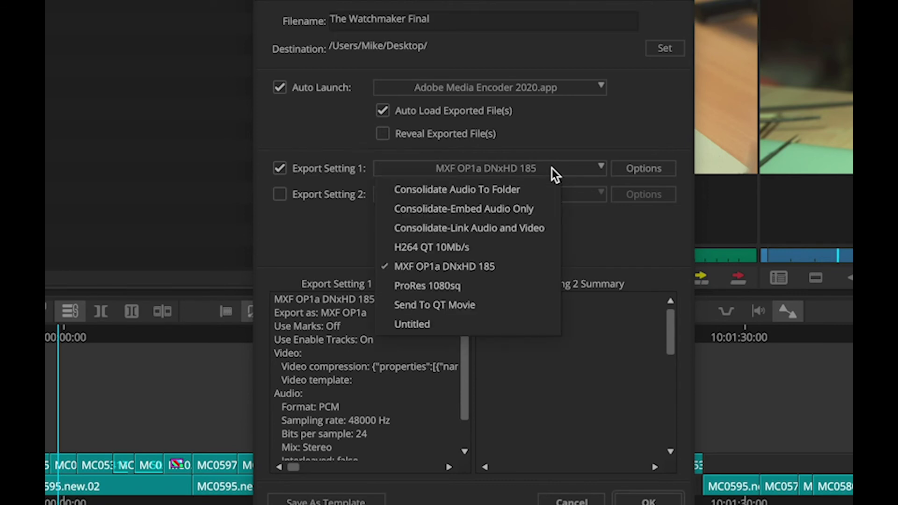
click(569, 146)
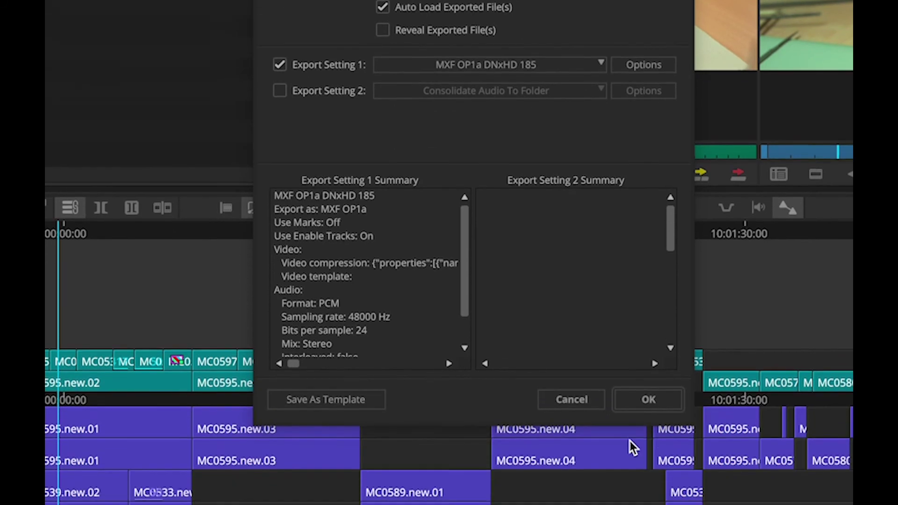
click(649, 401)
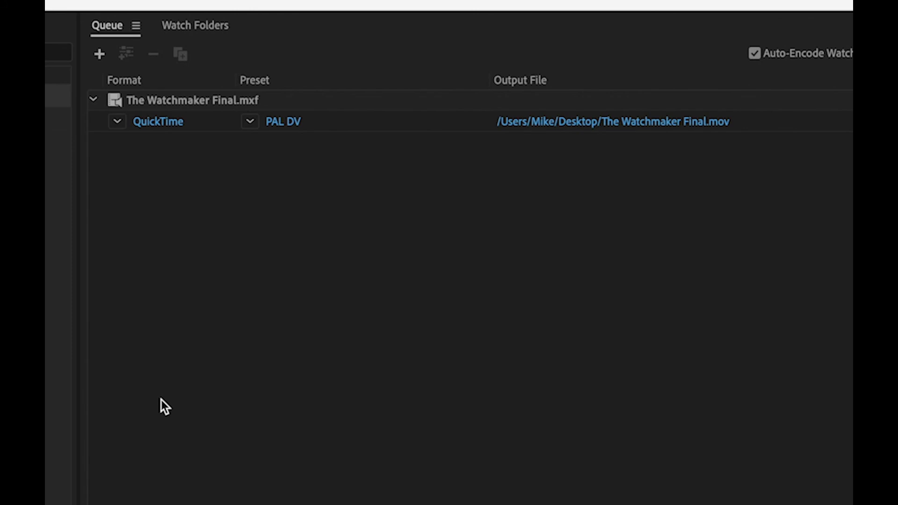
- Change the queued item to H.264 with the YouTube 1080p Full HD preset, outputting The Watchmaker Final.mp4
click(119, 123)
click(118, 122)
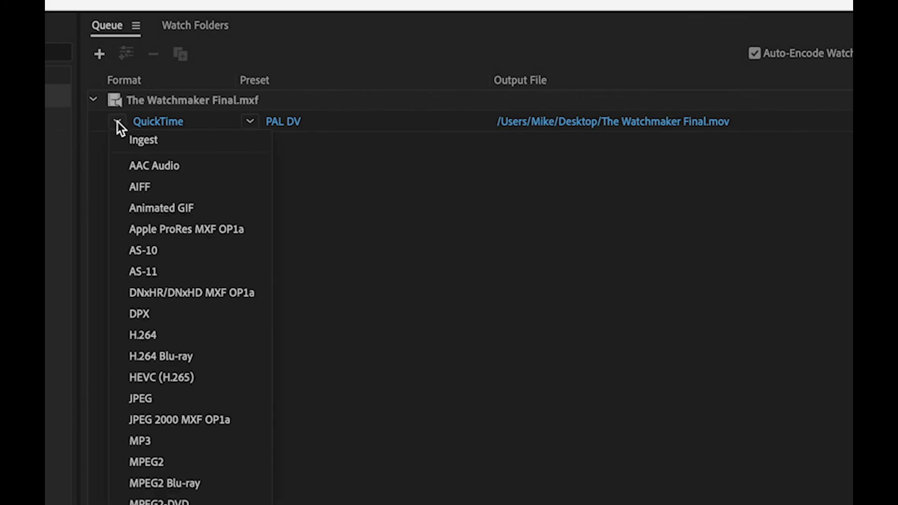
click(133, 341)
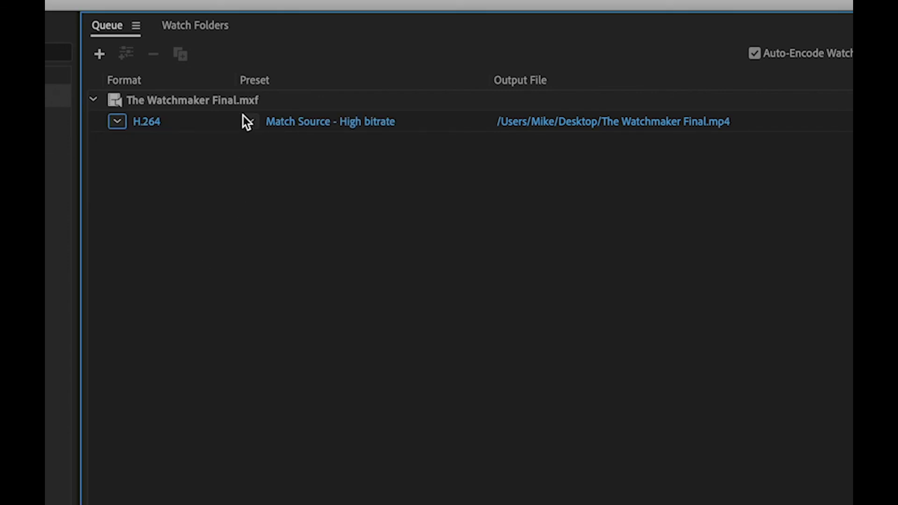
click(250, 123)
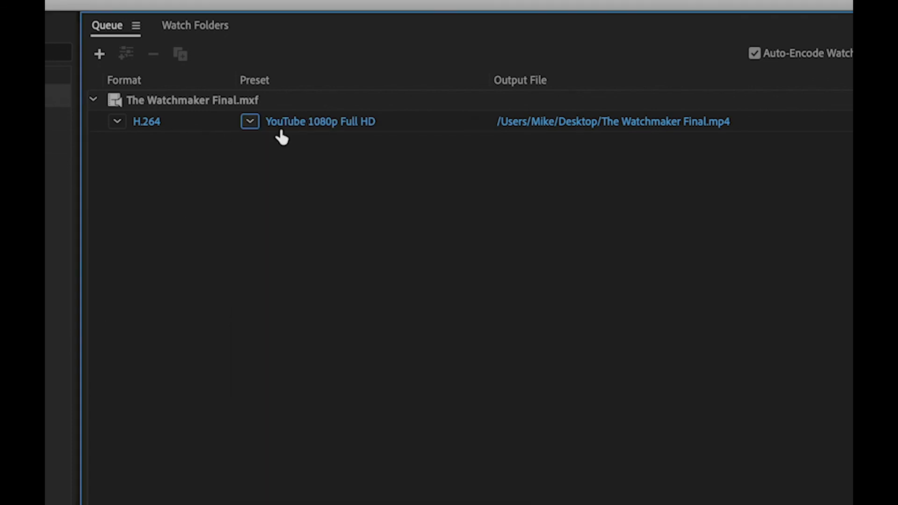
click(799, 123)
right_click(799, 123)
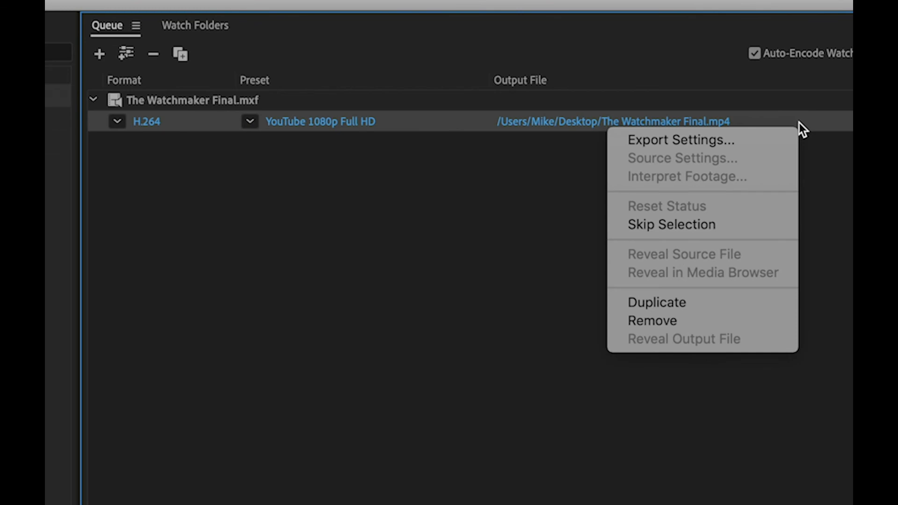
- Duplicate the output, set the copy to Facebook 1080p Full HD, and start the queue
click(657, 302)
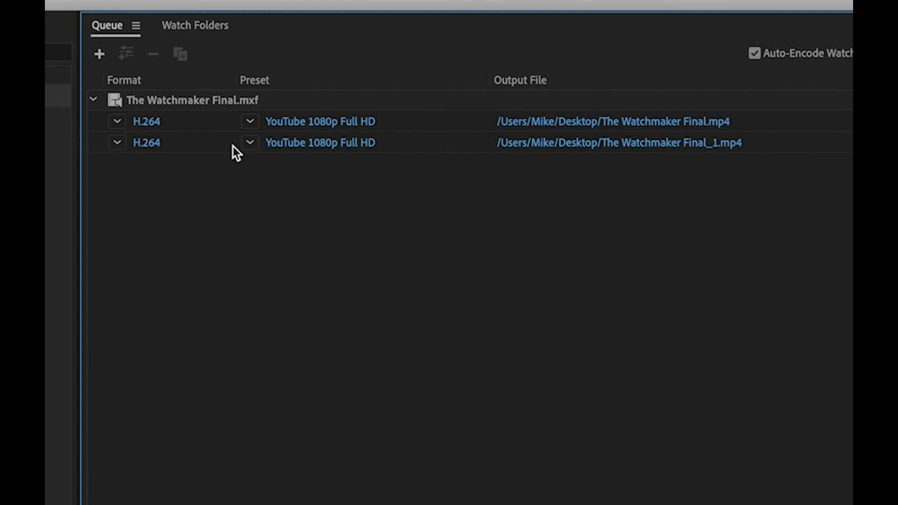
click(252, 144)
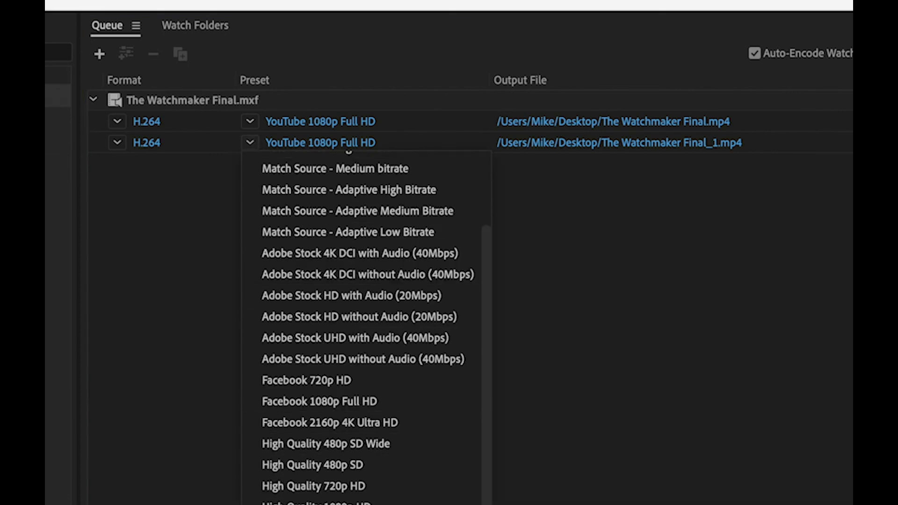
click(307, 402)
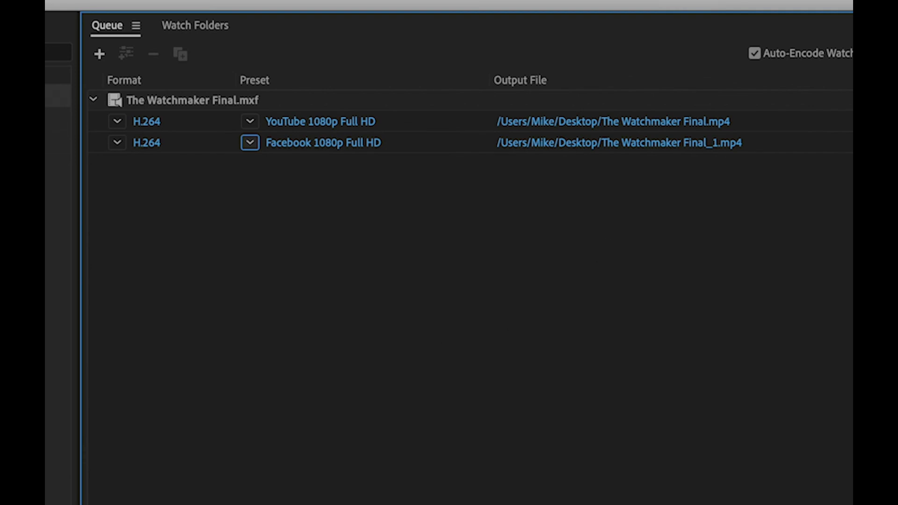
click(832, 55)
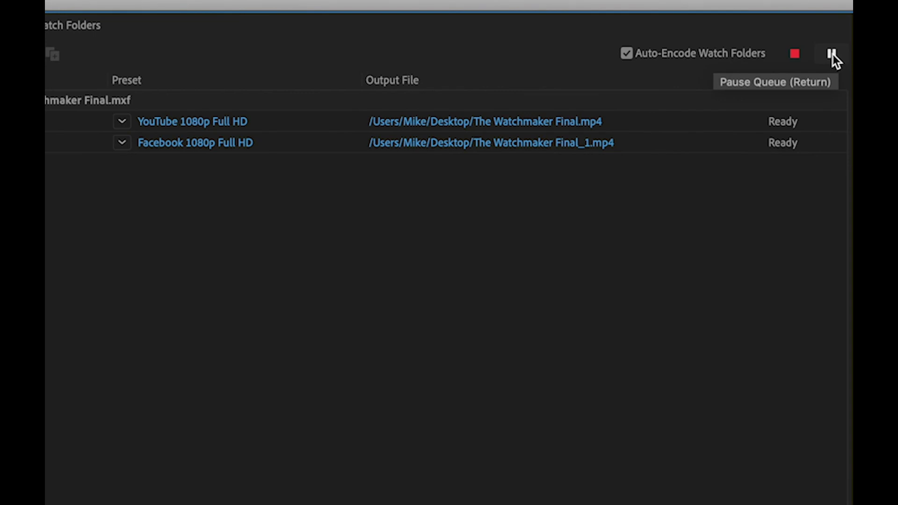